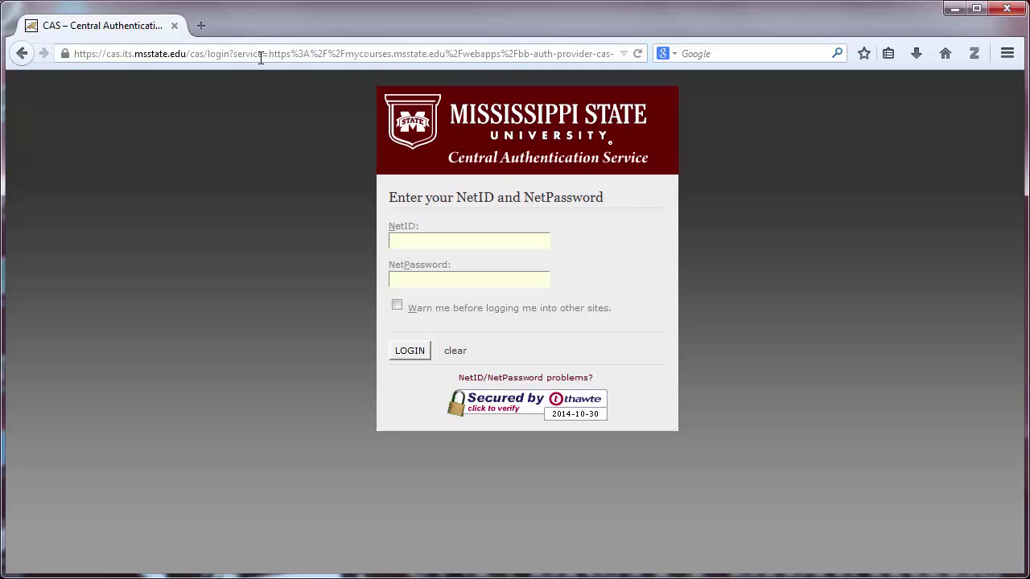
# Sign in on the Mississippi State CAS page with the NetID and password.
pyautogui.write('tel1')
pyautogui.press('Tab')
pyautogui.write('•••••••')
pyautogui.press('Return')
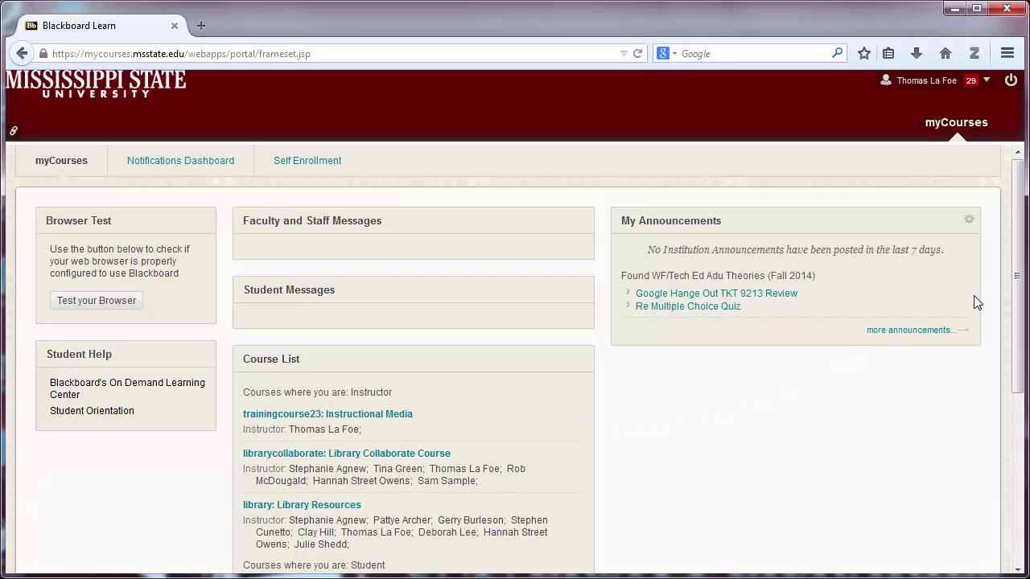
# Open the Library Collaborate Course and bring up the options for a new course menu item.
pyautogui.moveTo(1018, 282); pyautogui.dragTo(1017, 358)
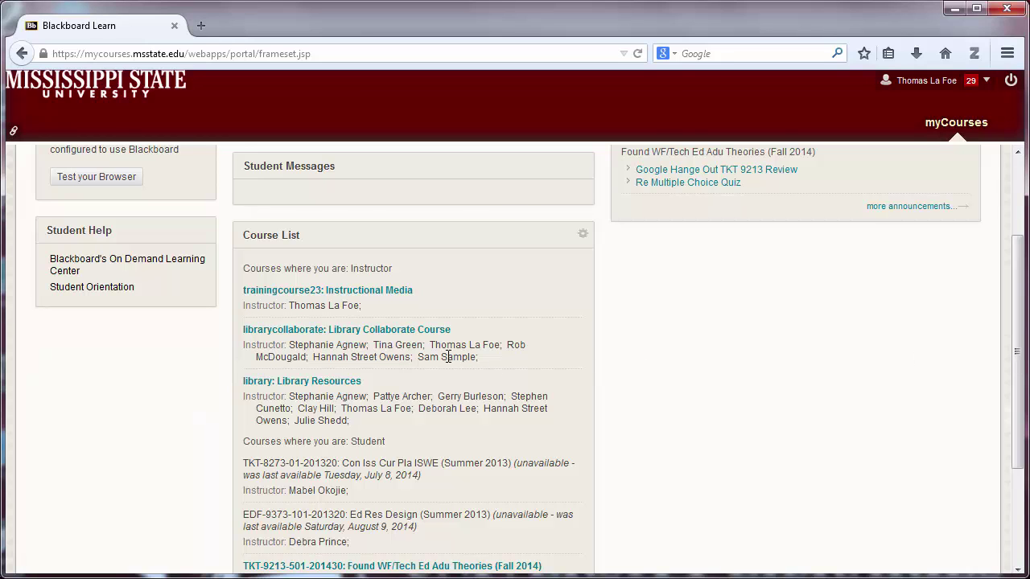
pyautogui.click(394, 335)
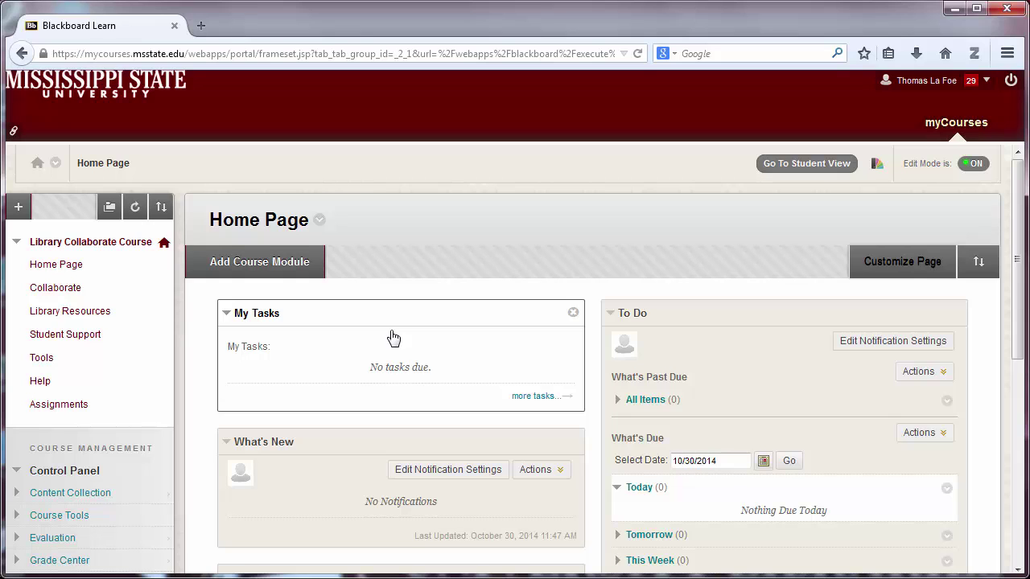
pyautogui.click(19, 206)
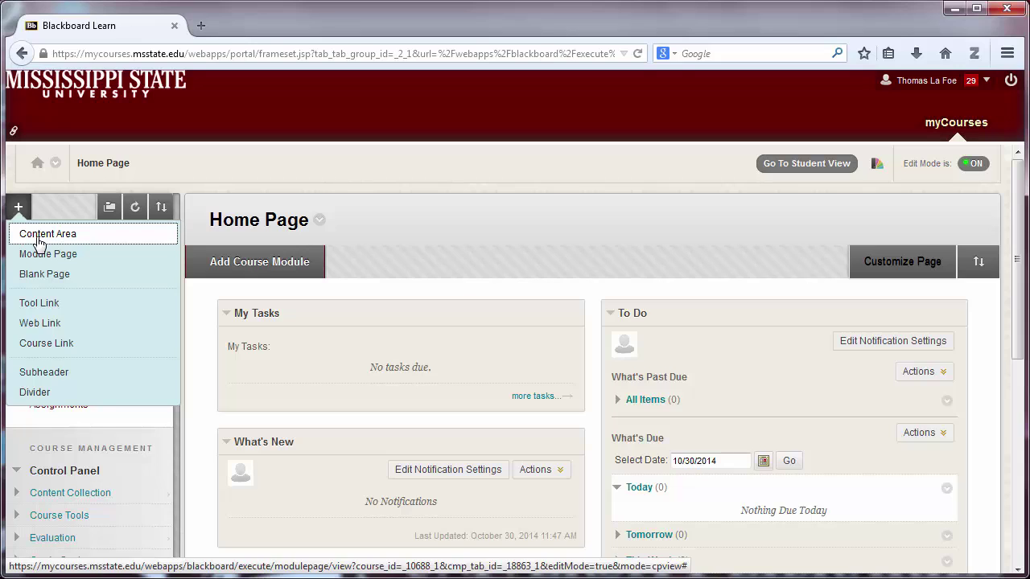
# Add a user-available 'Assignments' content area to the course menu and open it.
pyautogui.click(38, 234)
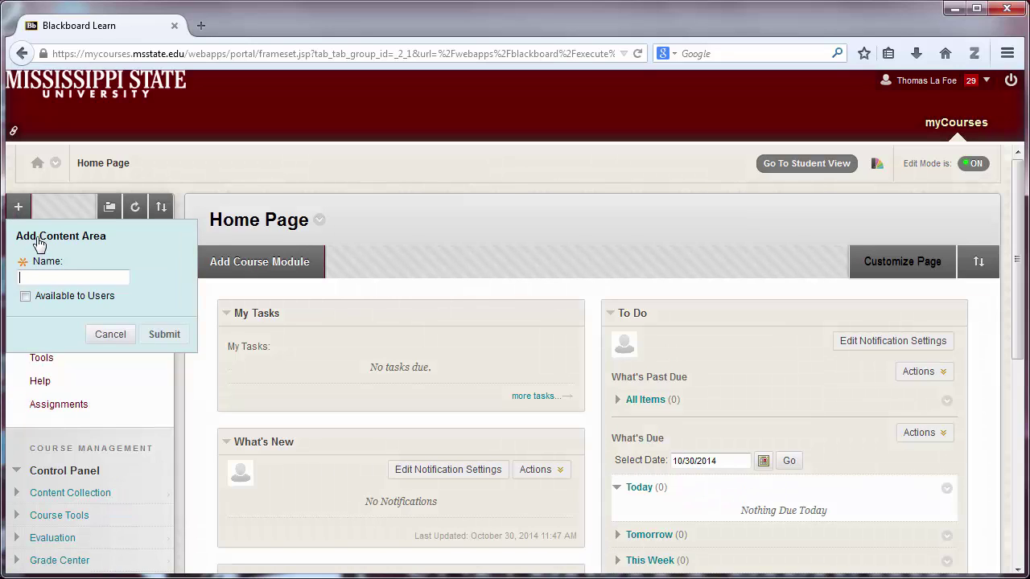
pyautogui.write('Assignments')
pyautogui.click(25, 297)
pyautogui.click(164, 334)
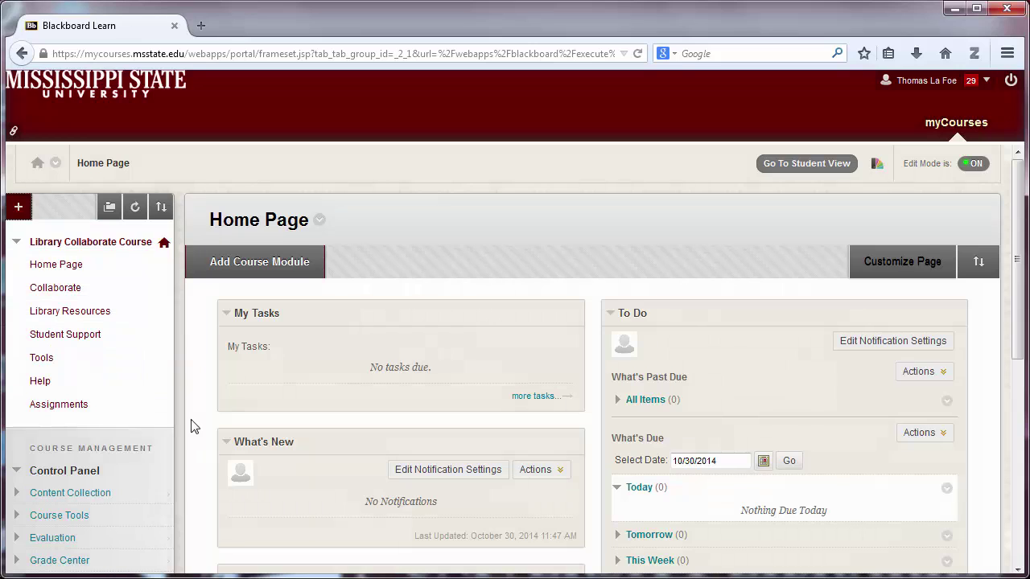
pyautogui.click(62, 411)
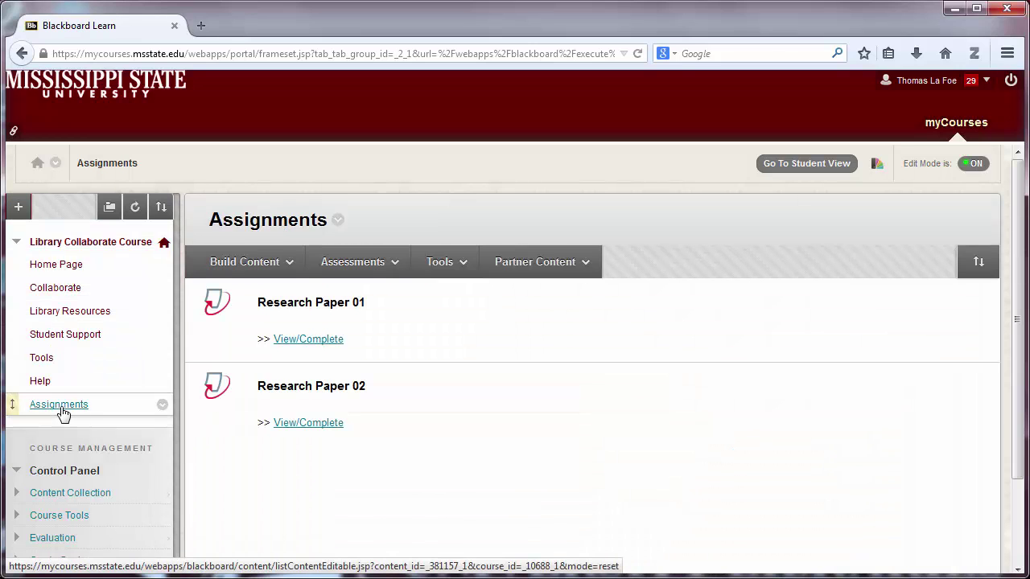
# Start a Turnitin Paper Assignment from the Assessments menu.
pyautogui.click(366, 265)
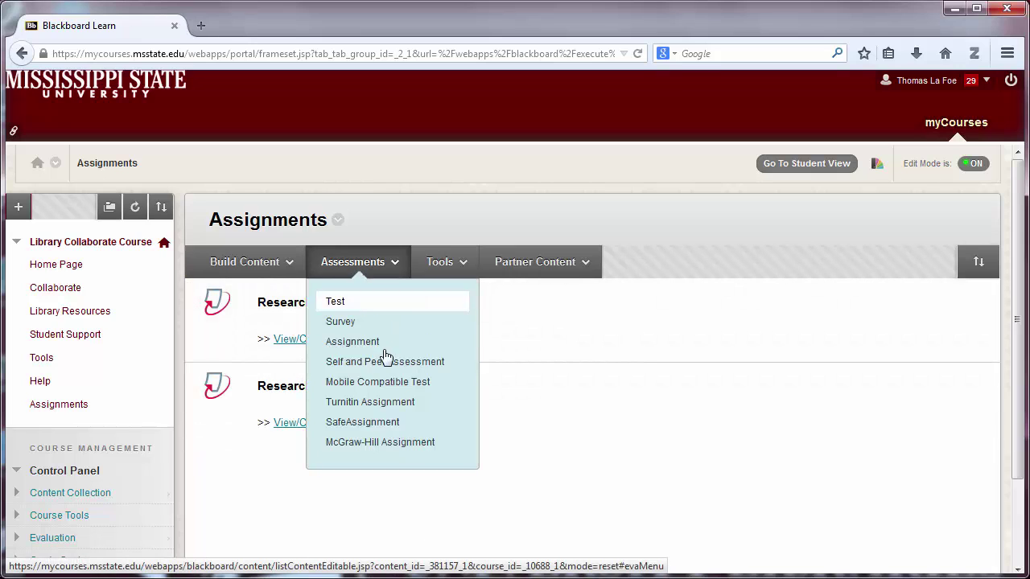
pyautogui.click(389, 406)
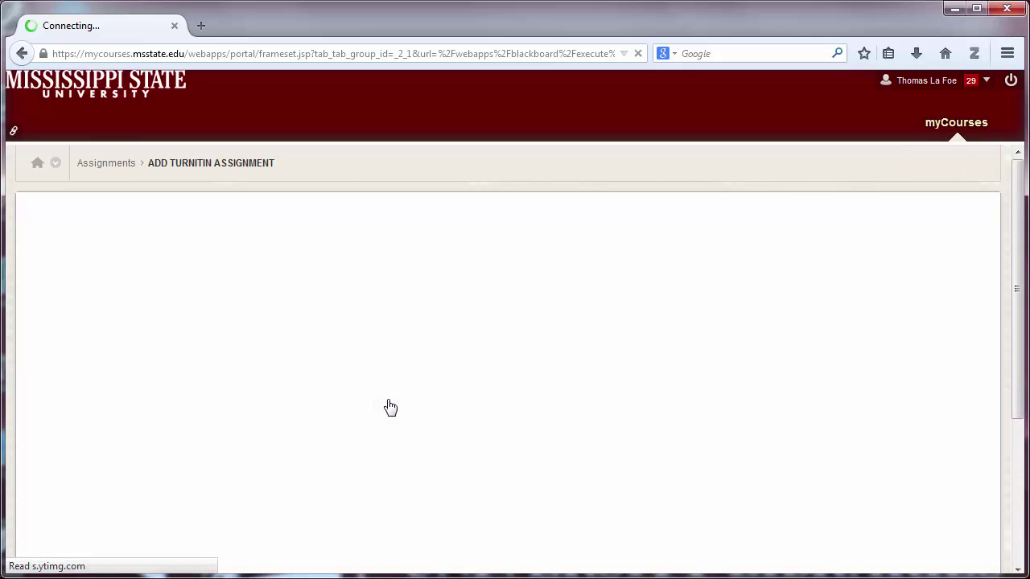
pyautogui.scroll(-3, 1019, 294)
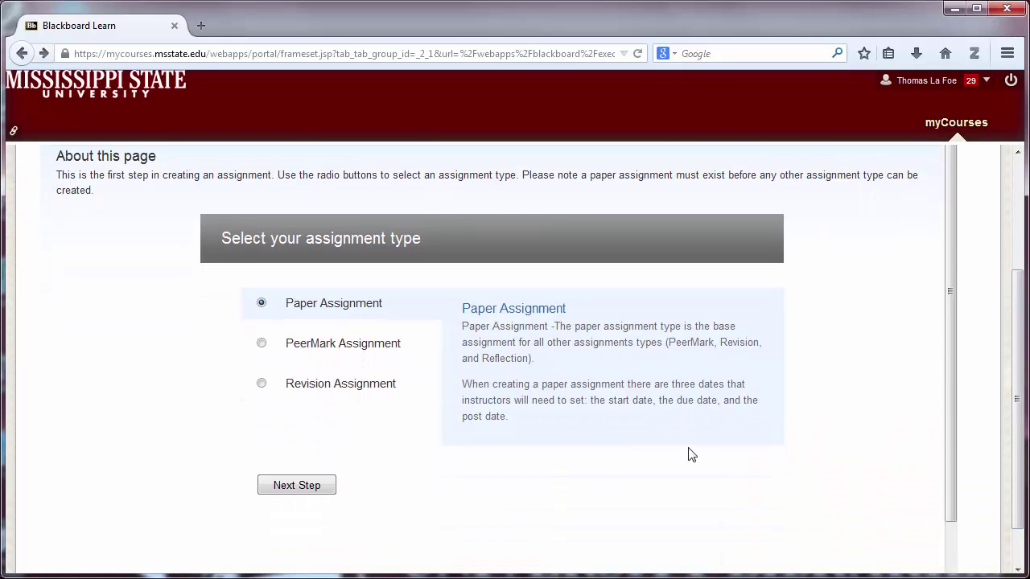
pyautogui.click(313, 492)
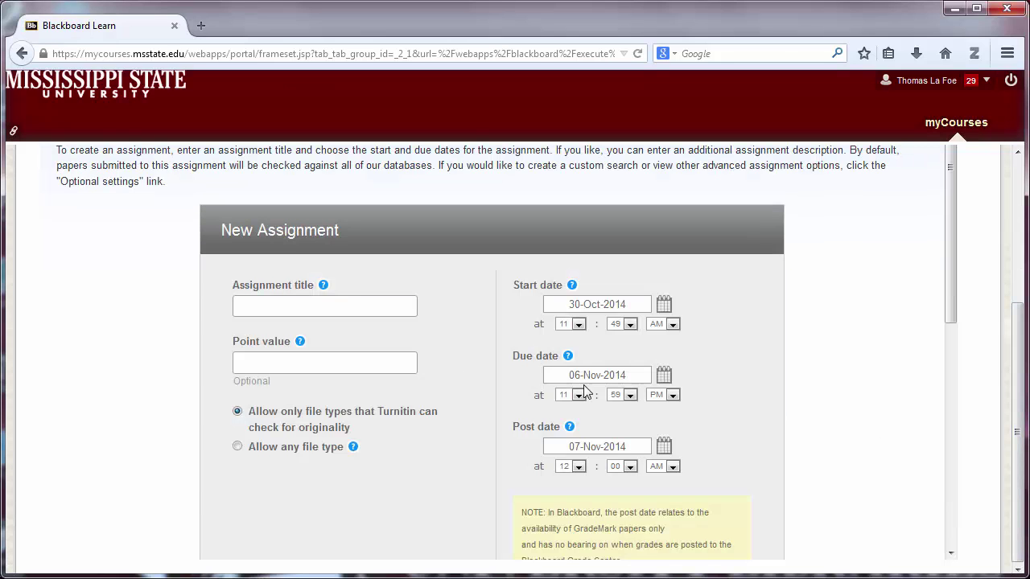
# Title the assignment 'Discussion Paper' with a point value of 25.
pyautogui.click(284, 314)
pyautogui.write('Discussion Paper')
pyautogui.click(246, 361)
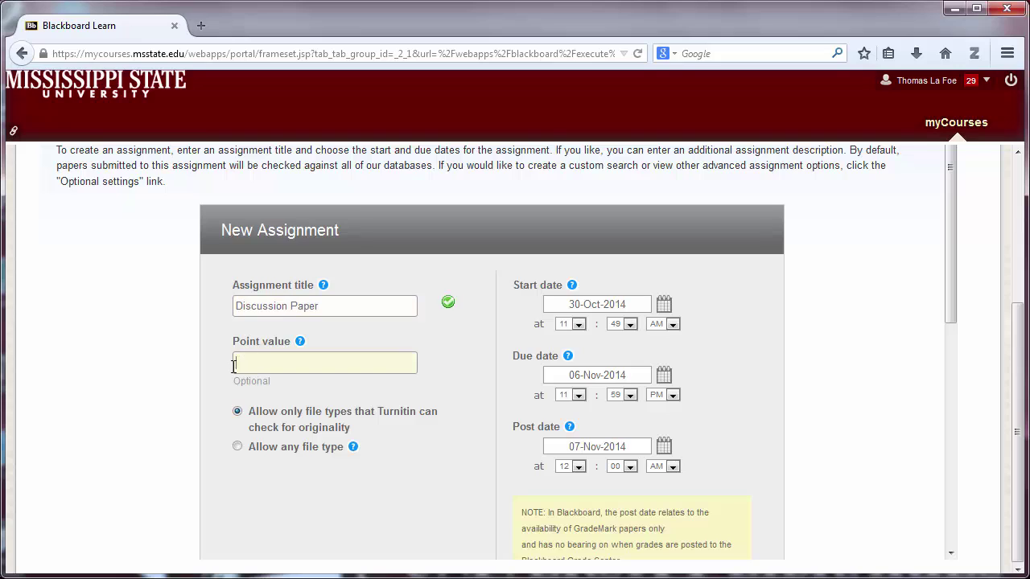
pyautogui.write('25')
# Keep start 30-Oct-2014 and due 06-Nov-2014, and set the post date to 07-Nov-2014.
pyautogui.click(663, 305)
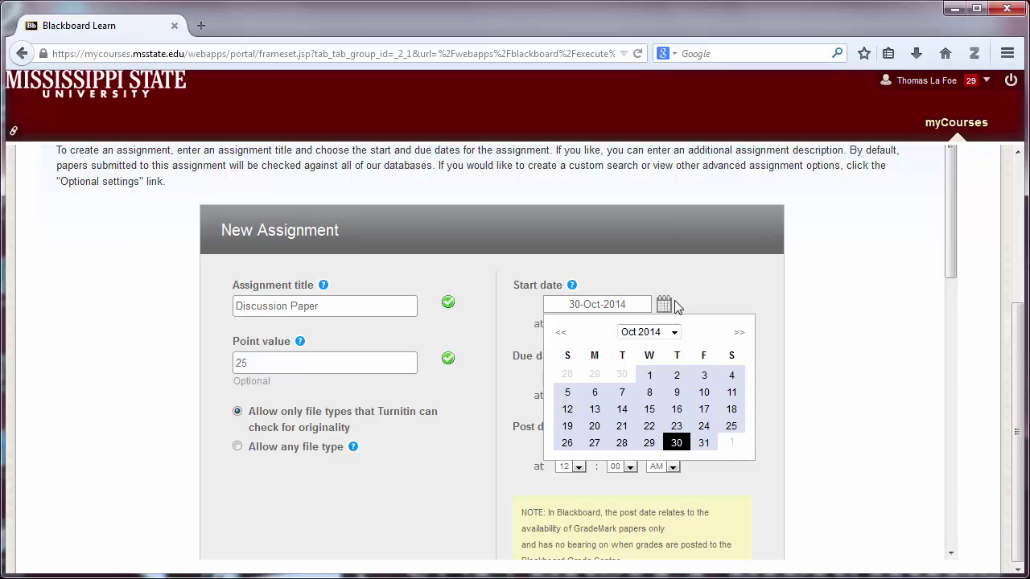
pyautogui.click(680, 451)
pyautogui.click(665, 377)
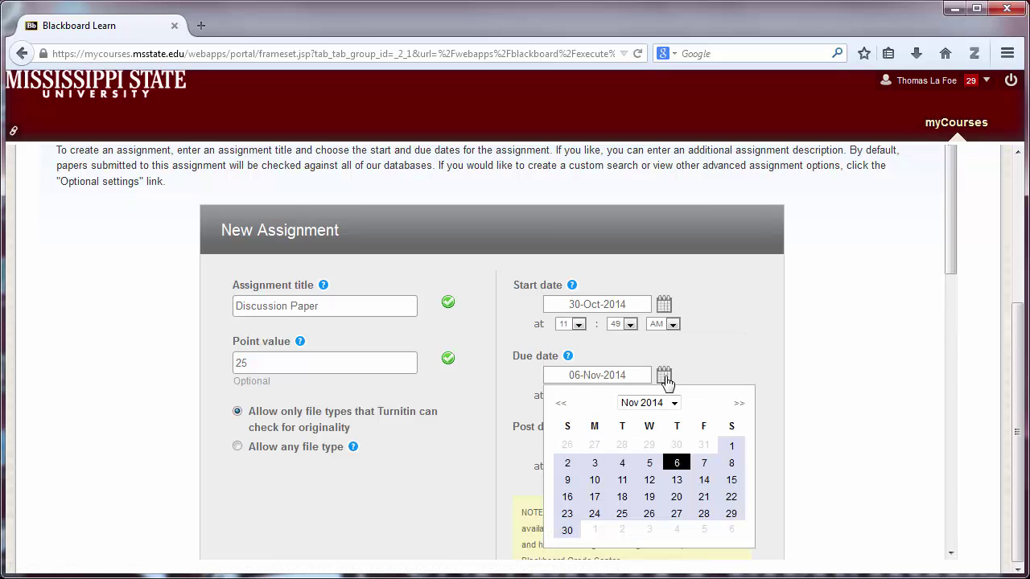
pyautogui.click(676, 464)
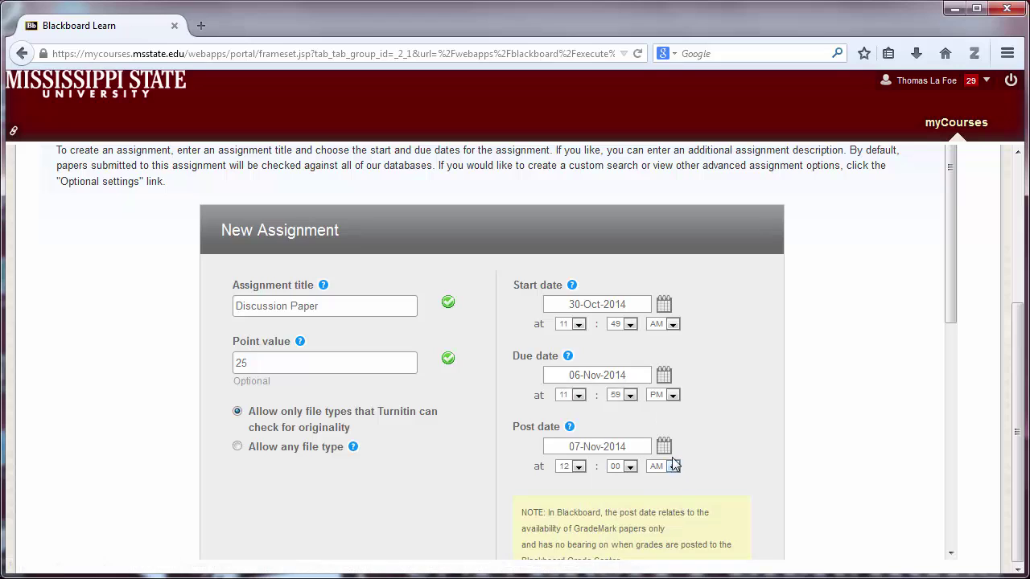
pyautogui.click(665, 448)
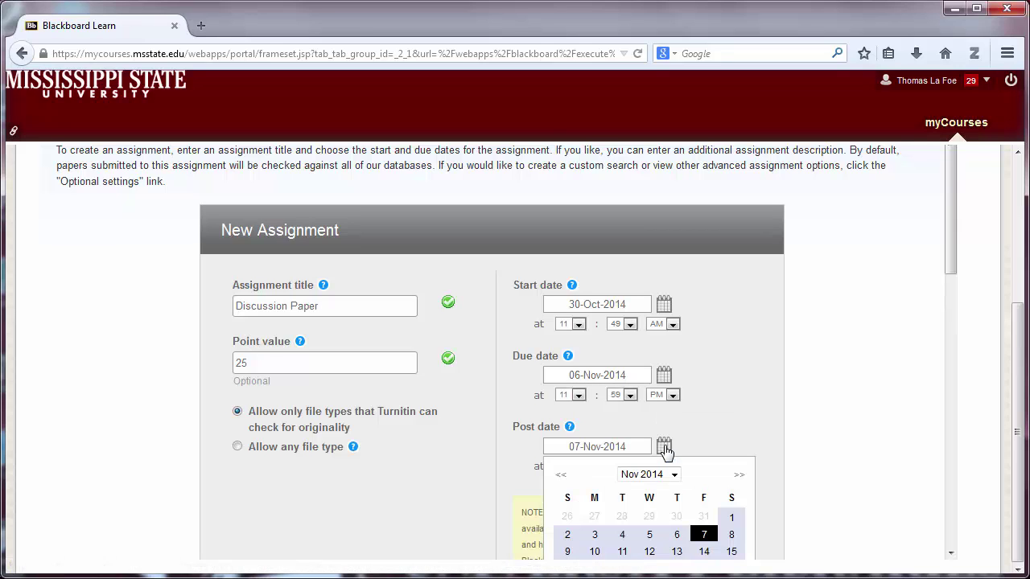
pyautogui.click(704, 534)
pyautogui.moveTo(952, 310); pyautogui.dragTo(955, 501)
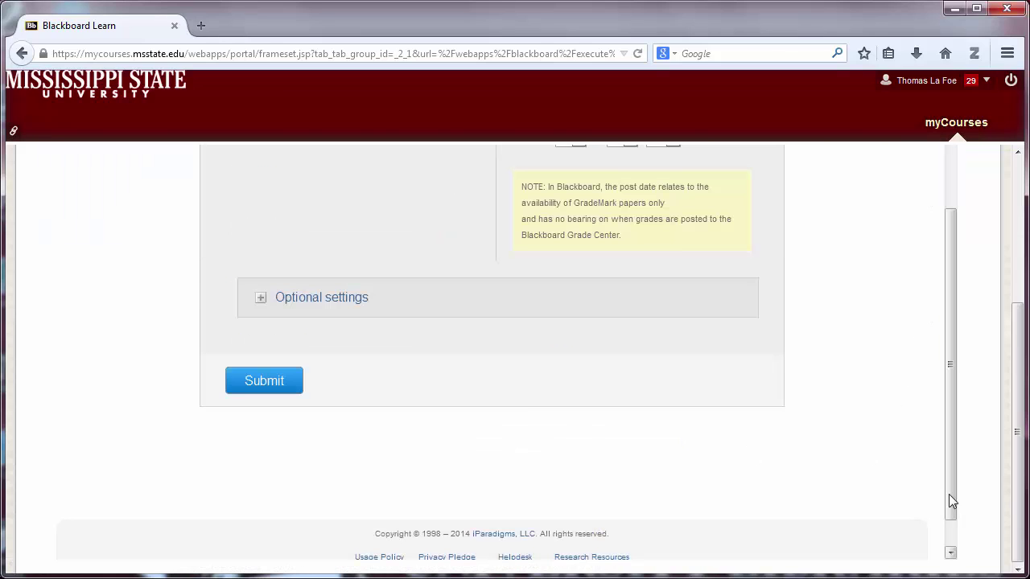
# Expand the optional settings and paste in the special instructions.
pyautogui.click(260, 301)
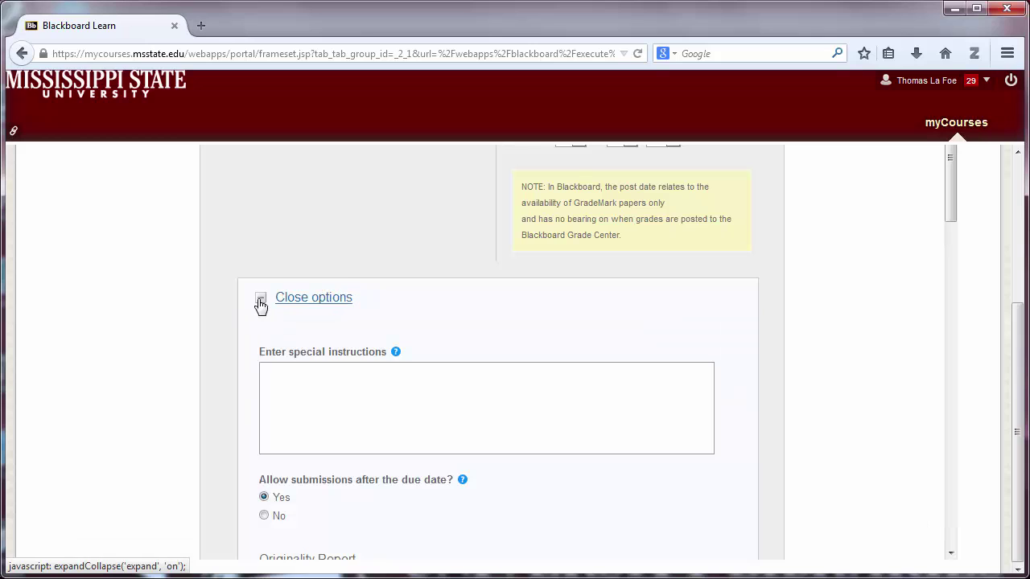
pyautogui.moveTo(951, 199); pyautogui.dragTo(950, 218)
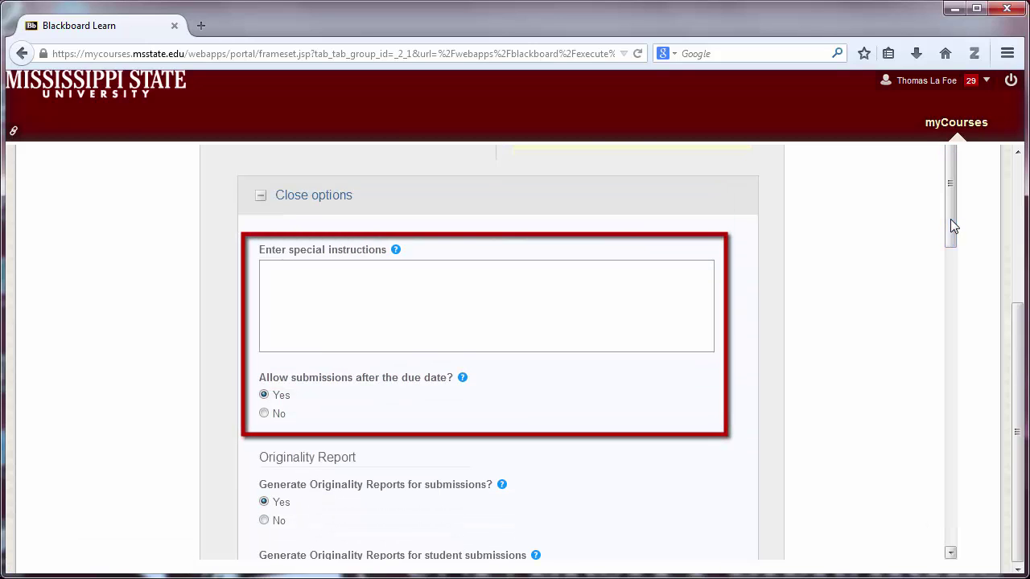
pyautogui.click(295, 278)
pyautogui.write('Submit your discussion assignments by the due date.')
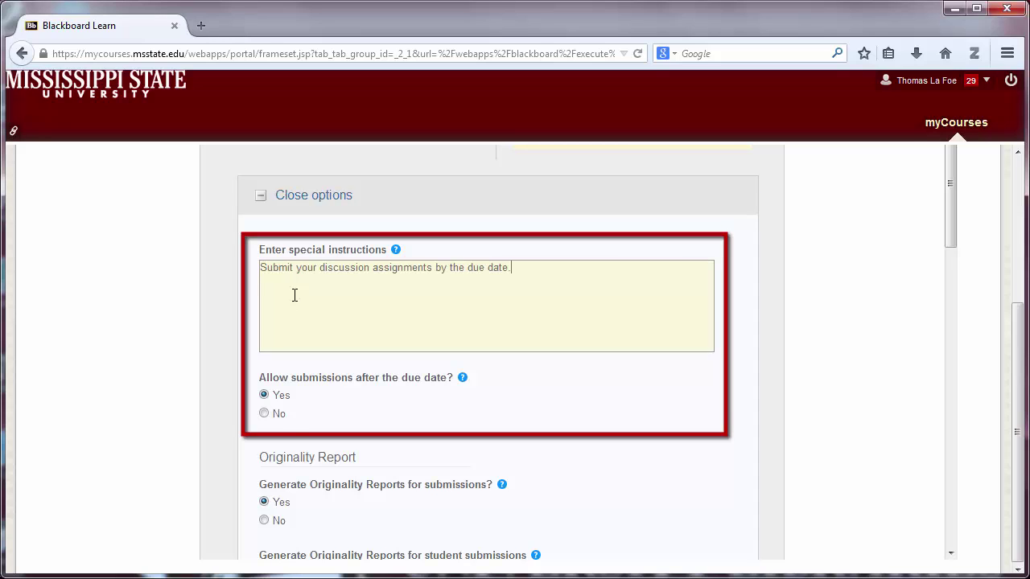
# Generate originality reports on the due date, leaving the exclusion and visibility options at No.
pyautogui.scroll(-5, 608, 320)
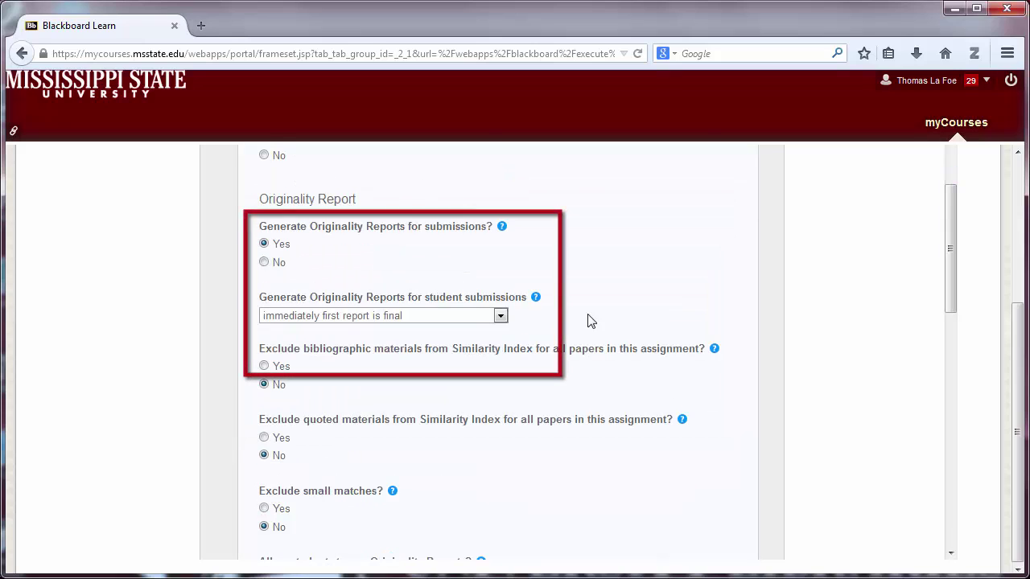
pyautogui.click(500, 317)
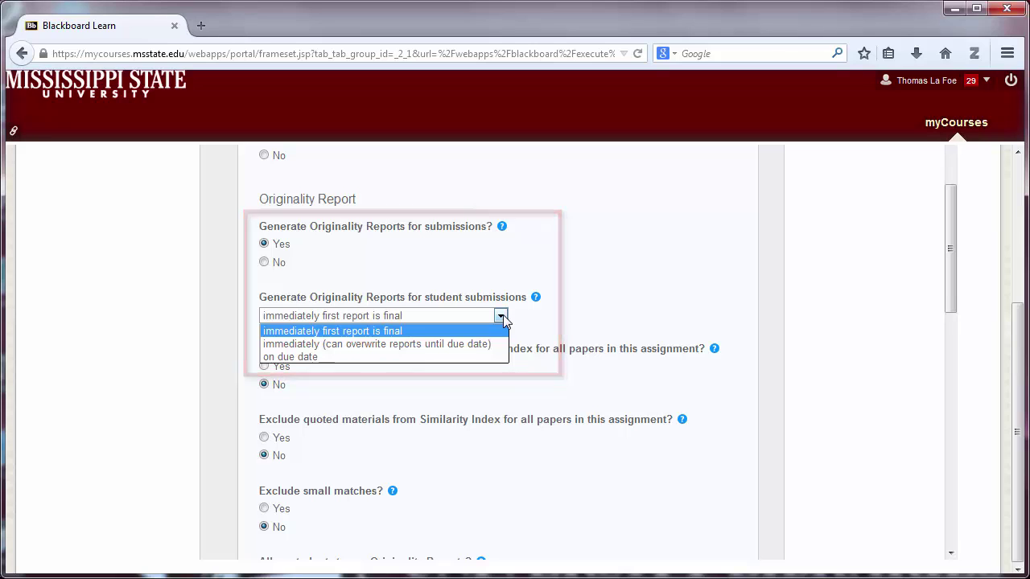
pyautogui.click(290, 356)
pyautogui.moveTo(950, 294); pyautogui.dragTo(950, 322)
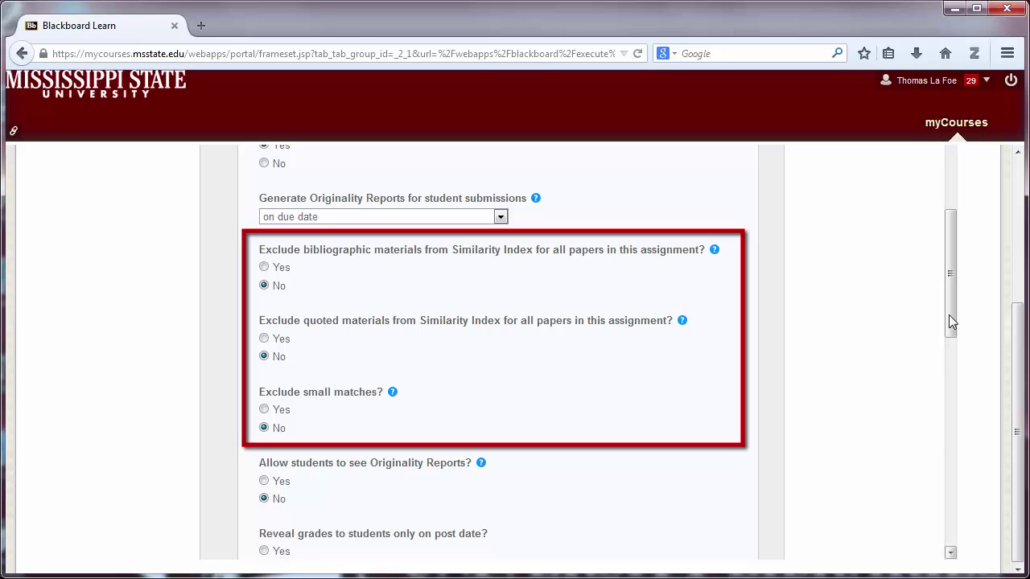
pyautogui.moveTo(950, 317); pyautogui.dragTo(951, 342)
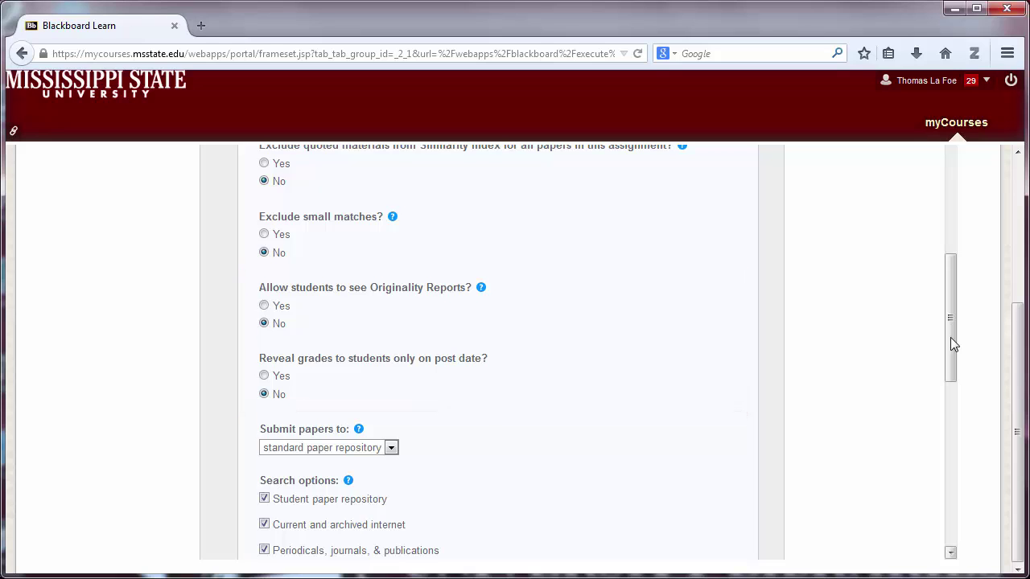
# Keep papers going to the standard paper repository and submit the Discussion Paper assignment.
pyautogui.click(391, 307)
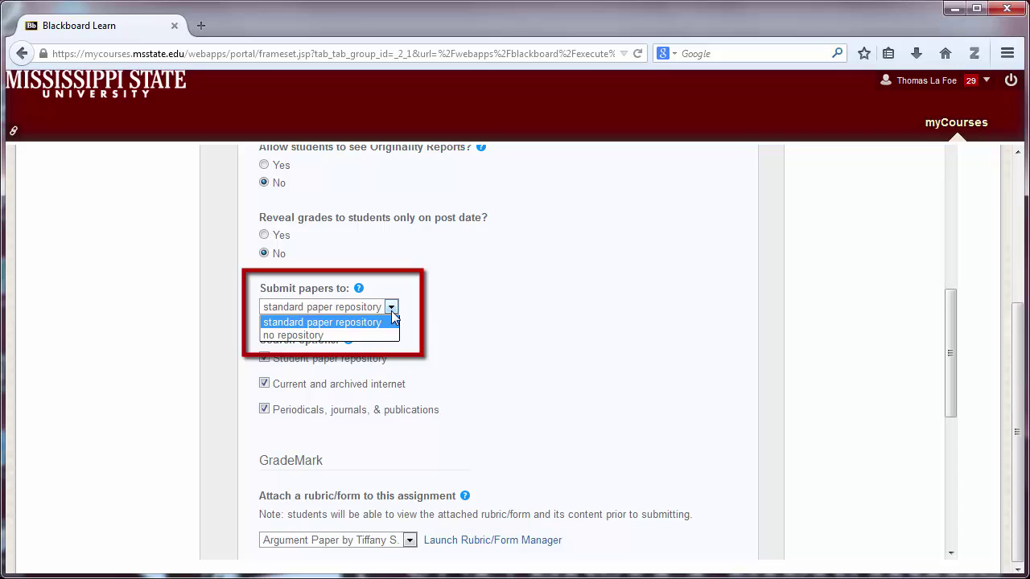
pyautogui.click(393, 321)
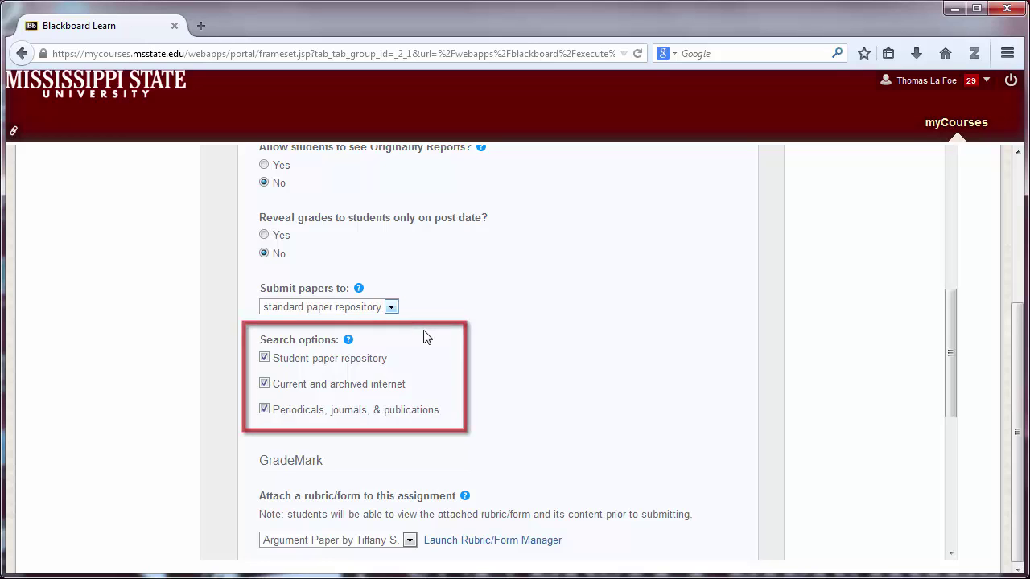
pyautogui.moveTo(950, 347); pyautogui.dragTo(948, 401)
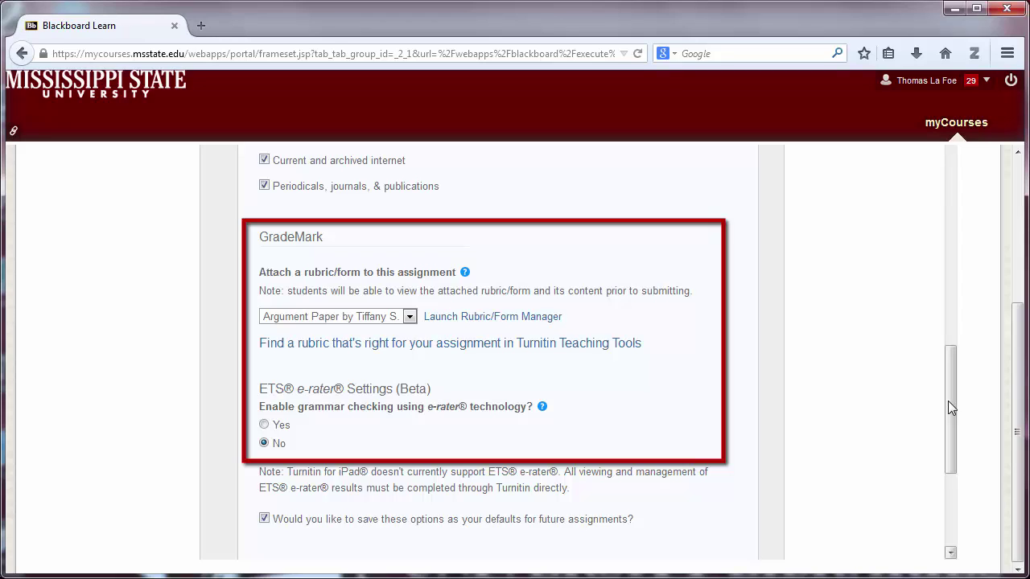
pyautogui.moveTo(947, 401); pyautogui.dragTo(950, 442)
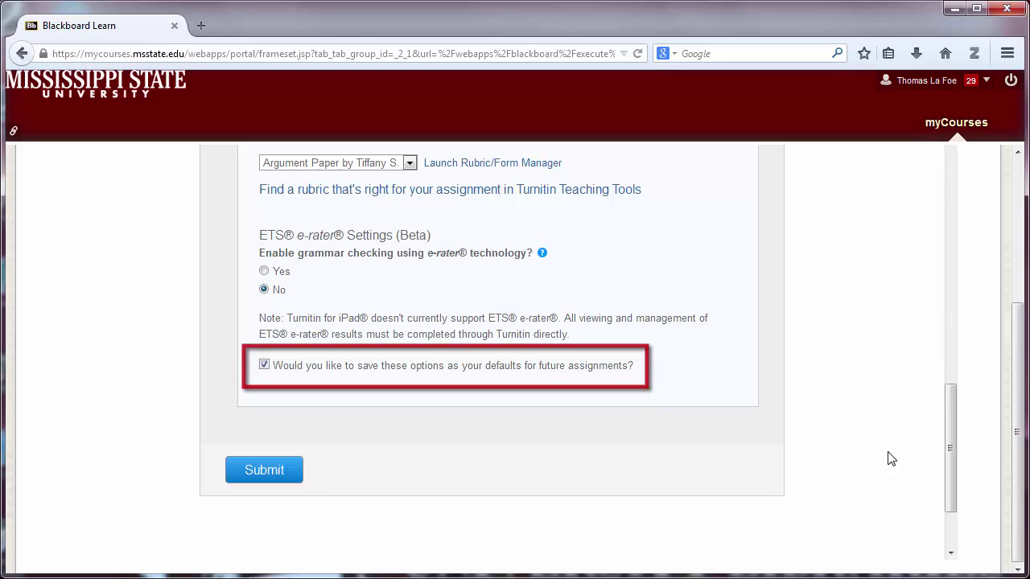
pyautogui.click(248, 465)
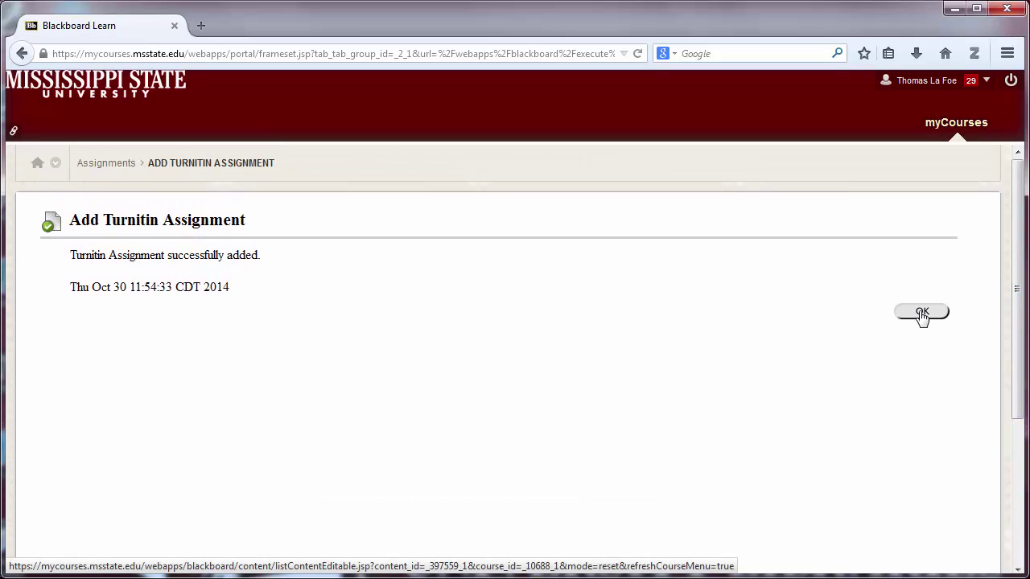
# Open the Turnitin Assignments list from Course Tools in the Control Panel.
pyautogui.click(922, 313)
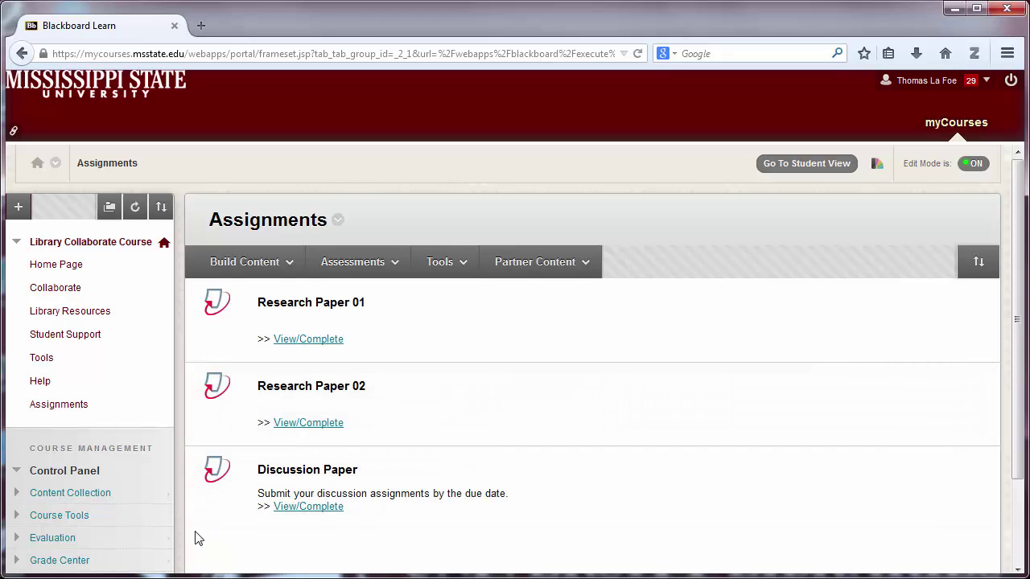
pyautogui.click(69, 517)
pyautogui.scroll(-6, 69, 520)
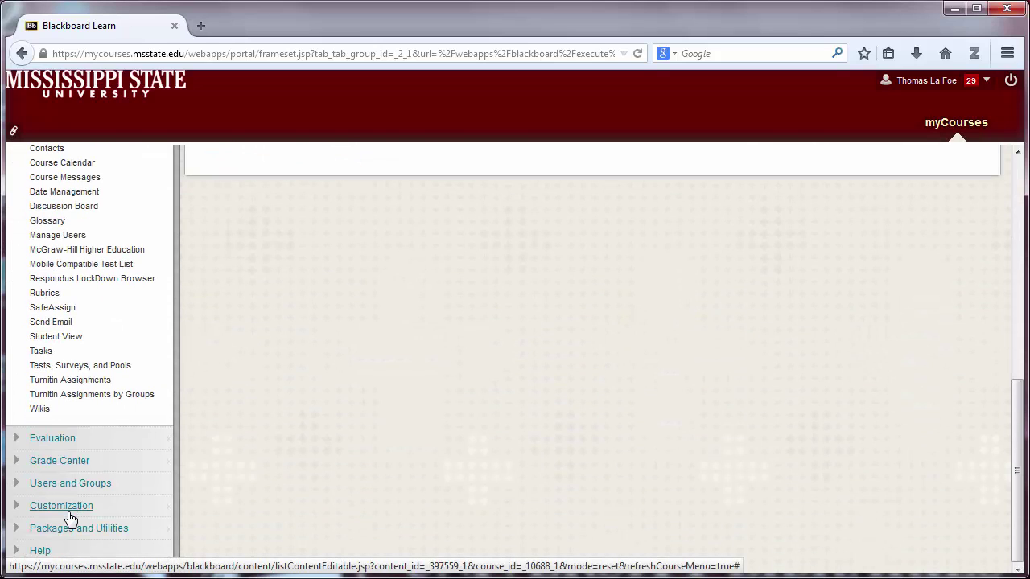
pyautogui.click(90, 383)
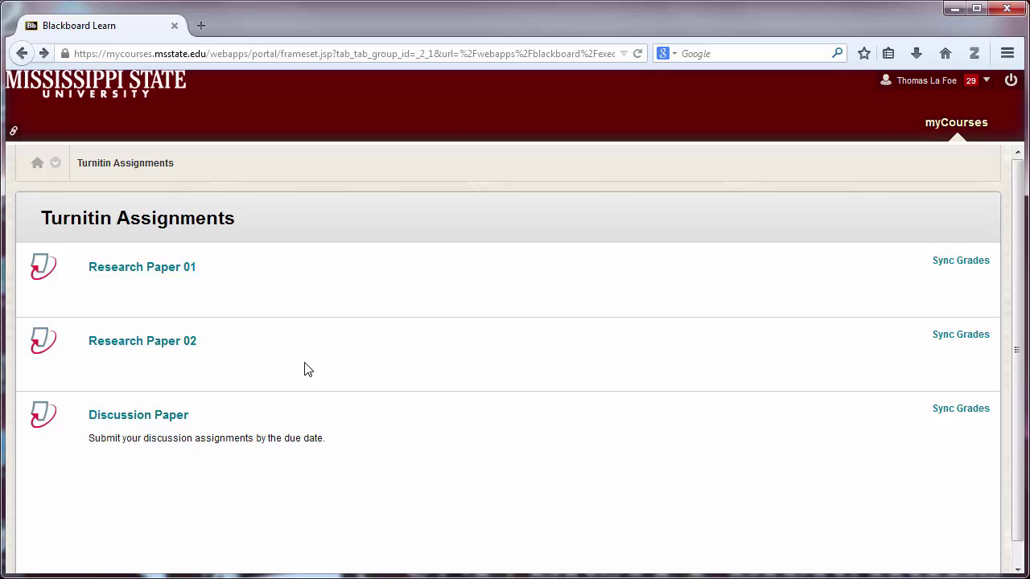
# Open the 'Supplementing Coursework' paper from the Research Paper 02 inbox in the Document Viewer.
pyautogui.click(167, 348)
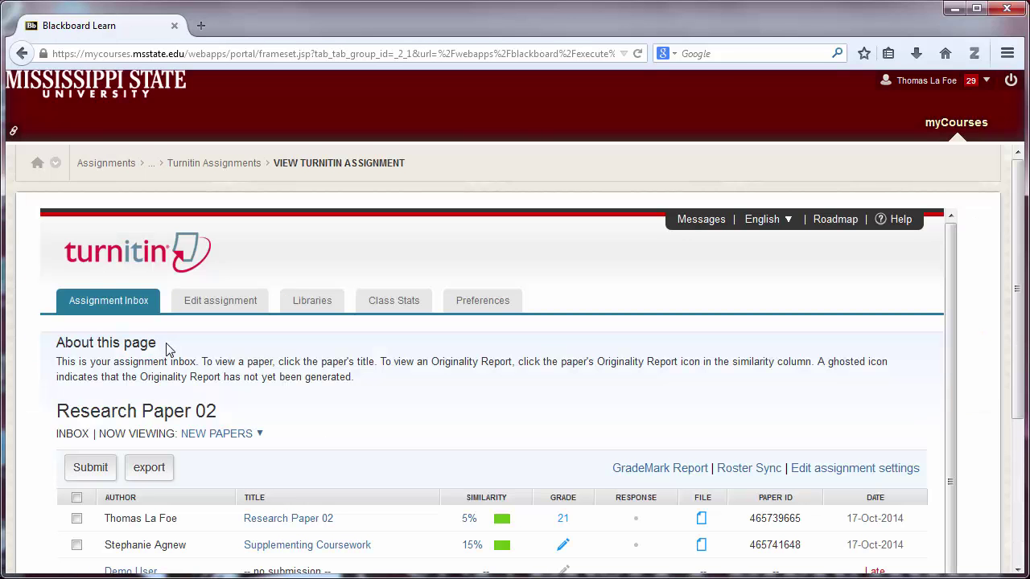
pyautogui.moveTo(1019, 277); pyautogui.dragTo(1020, 391)
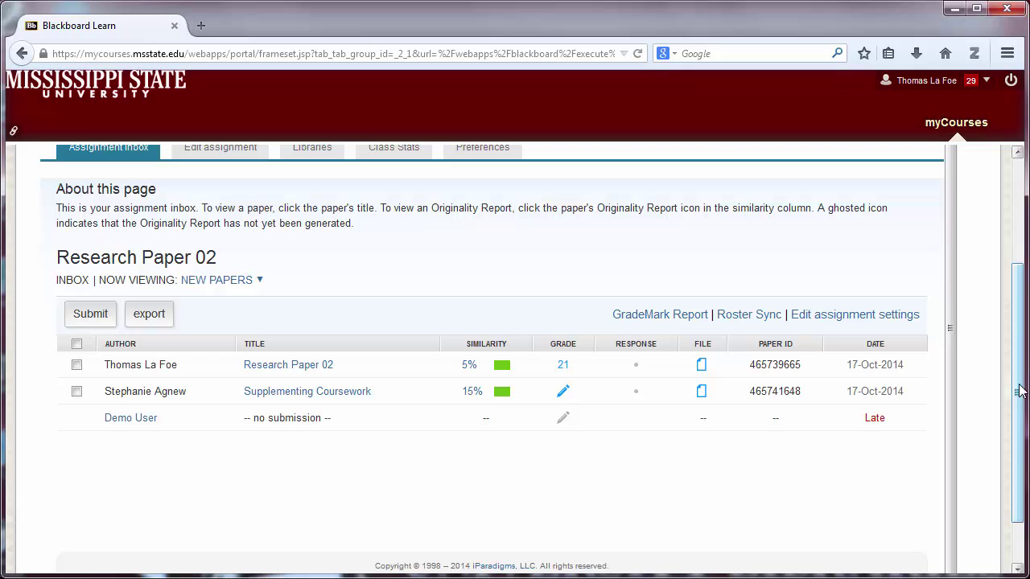
pyautogui.click(336, 393)
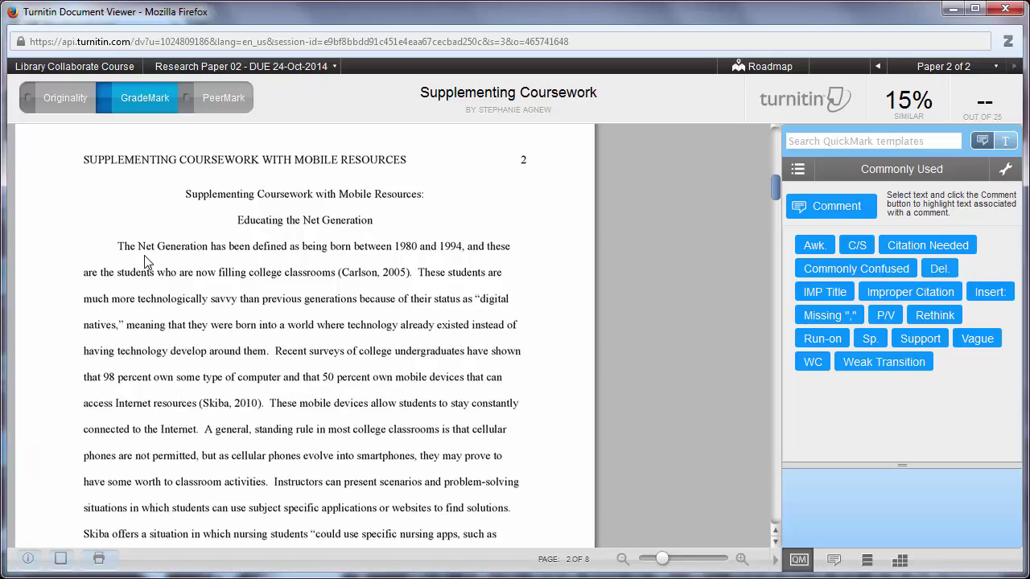
# Add a pink comment about mentioning this later to the paper's opening sentence.
pyautogui.moveTo(118, 246); pyautogui.dragTo(412, 278)
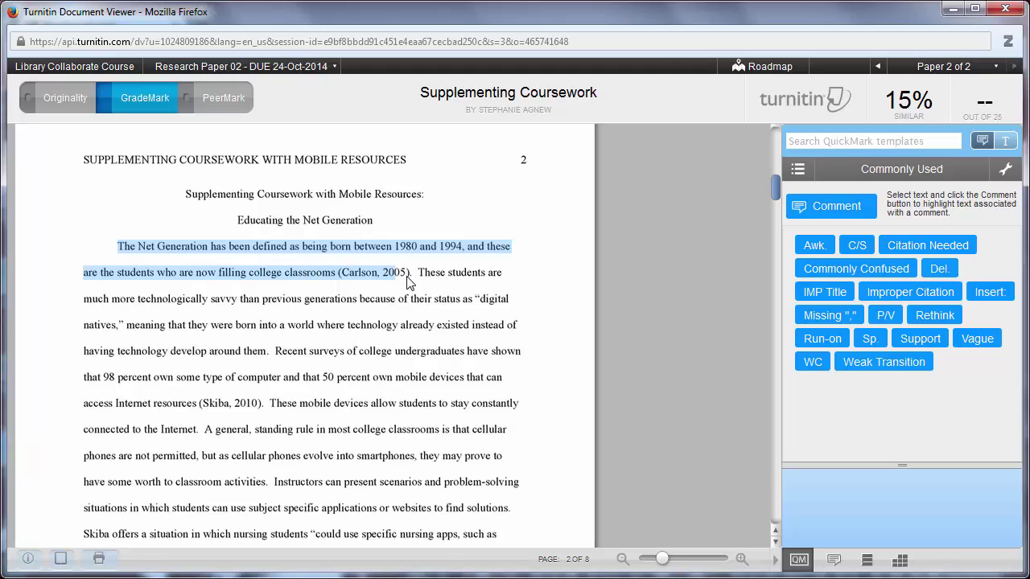
pyautogui.click(351, 277)
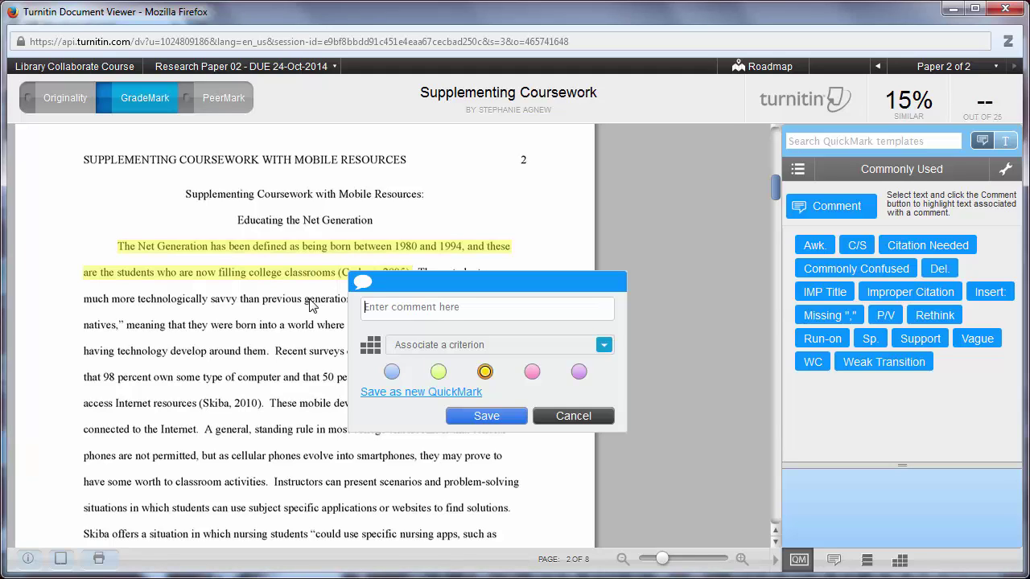
pyautogui.write('This should be mentioned later in the paper.')
pyautogui.click(531, 372)
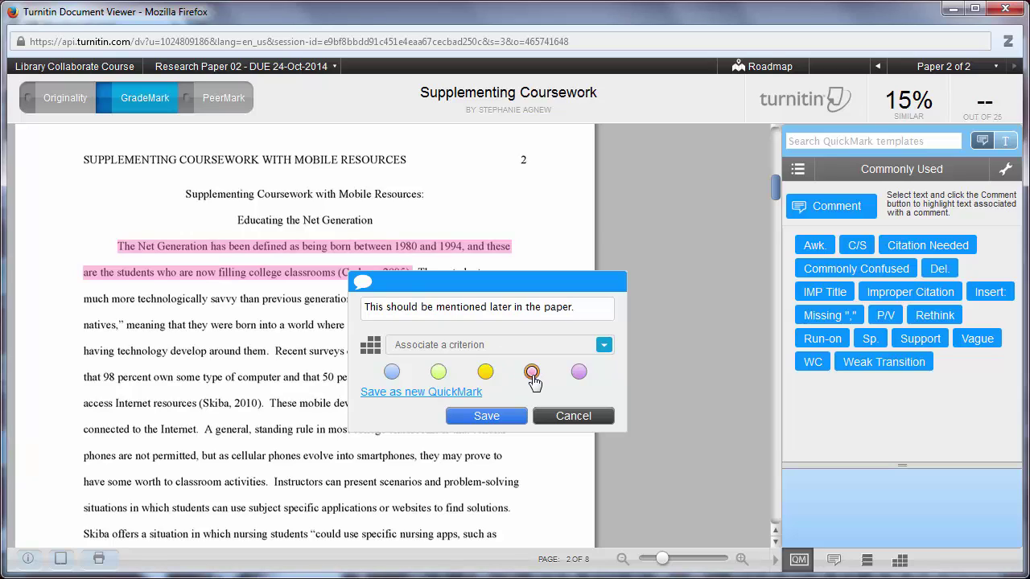
# Save the comment as a new QuickMark titled 'Later' linked to the Introduction criterion.
pyautogui.click(409, 396)
pyautogui.write('Later')
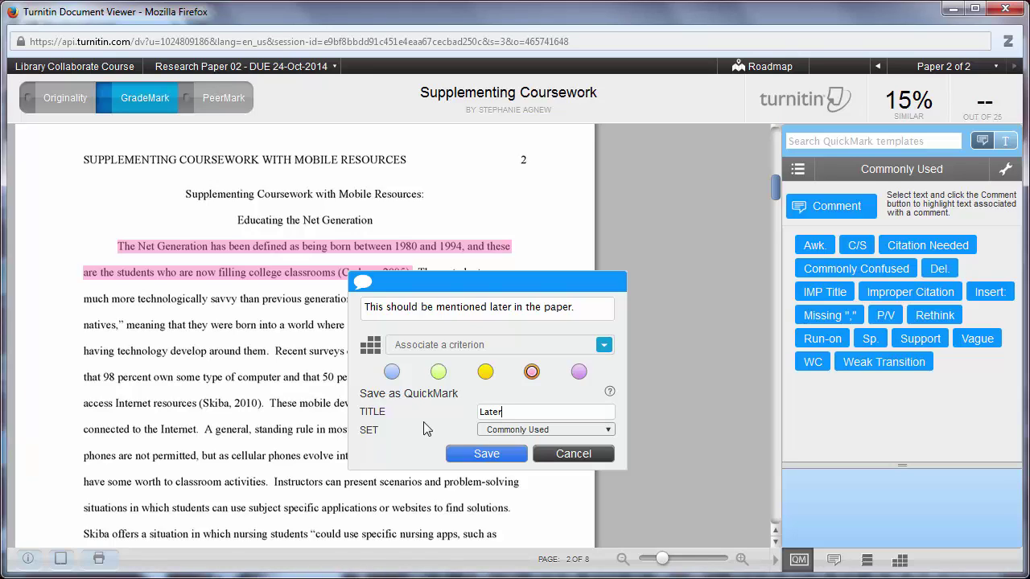
pyautogui.click(603, 344)
pyautogui.click(569, 369)
pyautogui.click(491, 455)
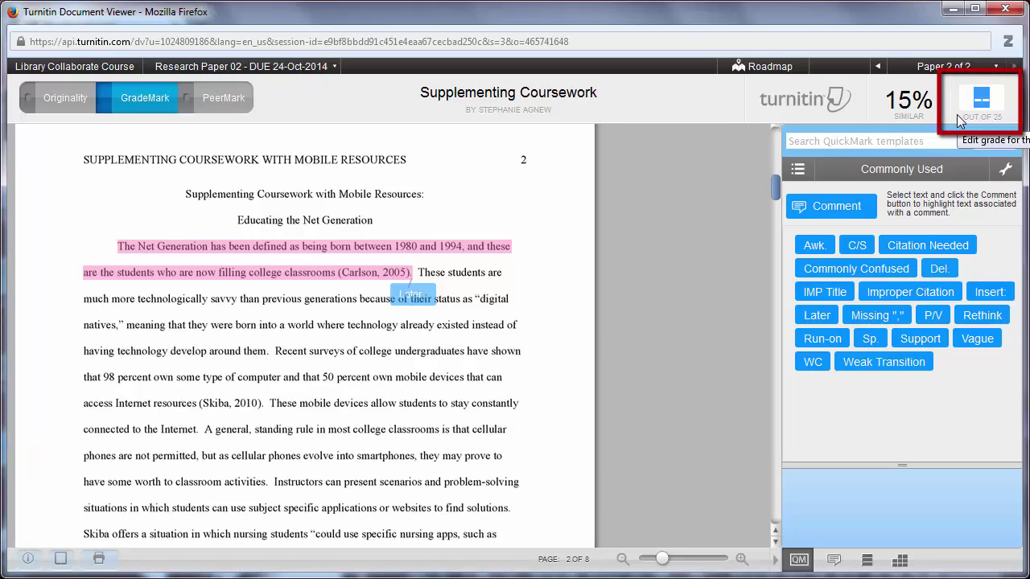
# Enter 12, apply the rubric percentage for a 24/25 grade, and switch to Originality view.
pyautogui.write('12')
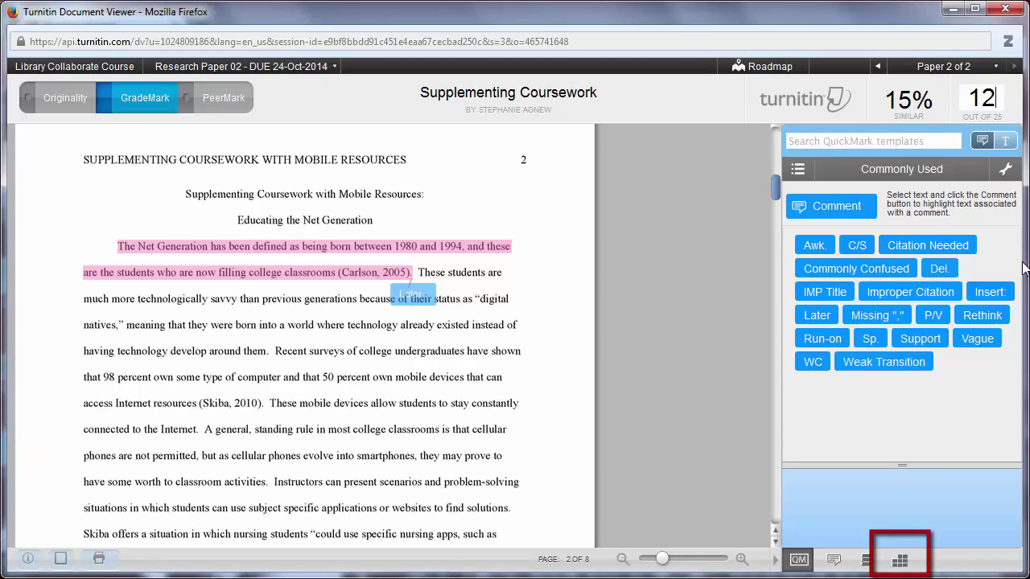
pyautogui.click(901, 565)
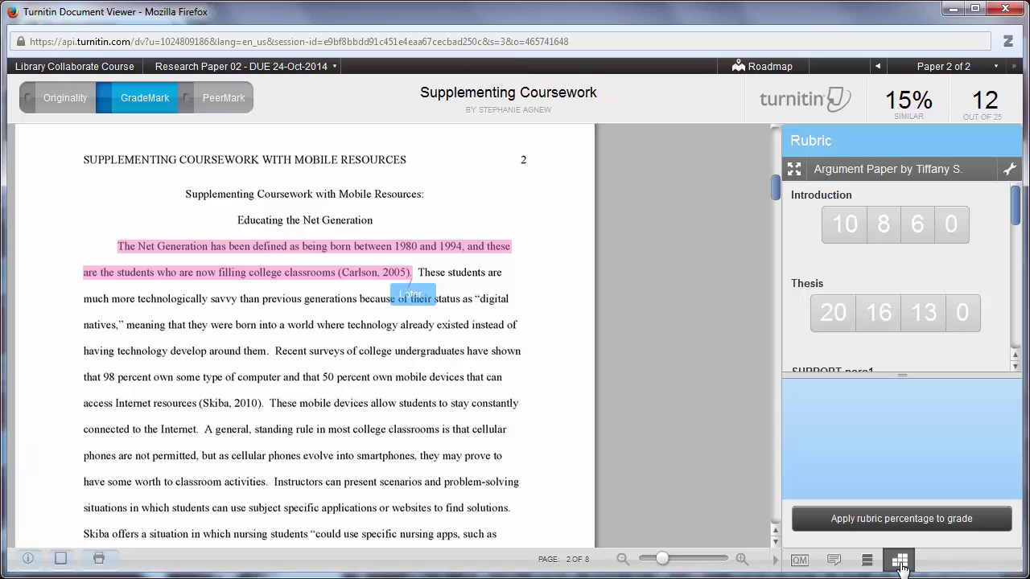
pyautogui.click(918, 521)
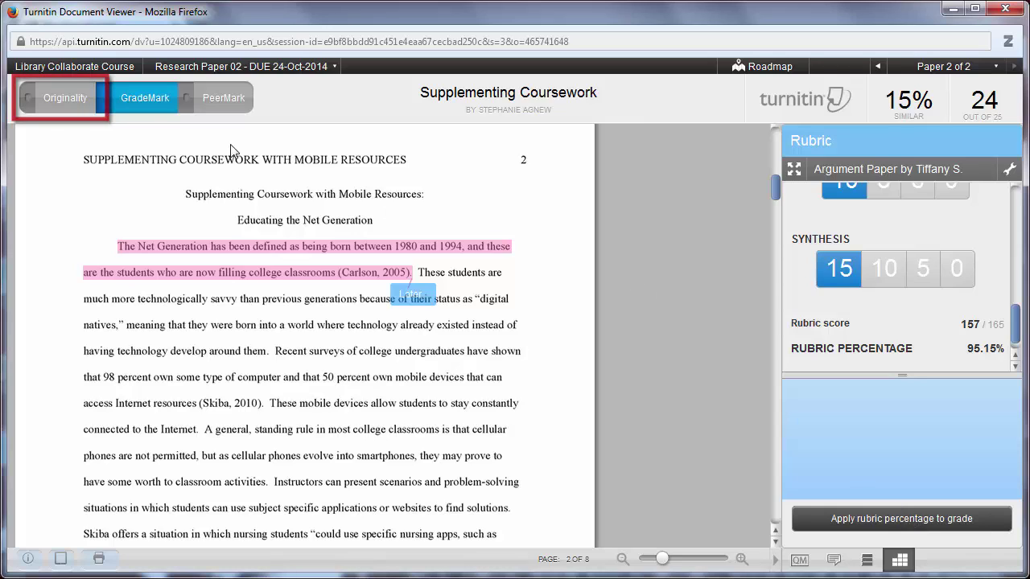
pyautogui.click(61, 101)
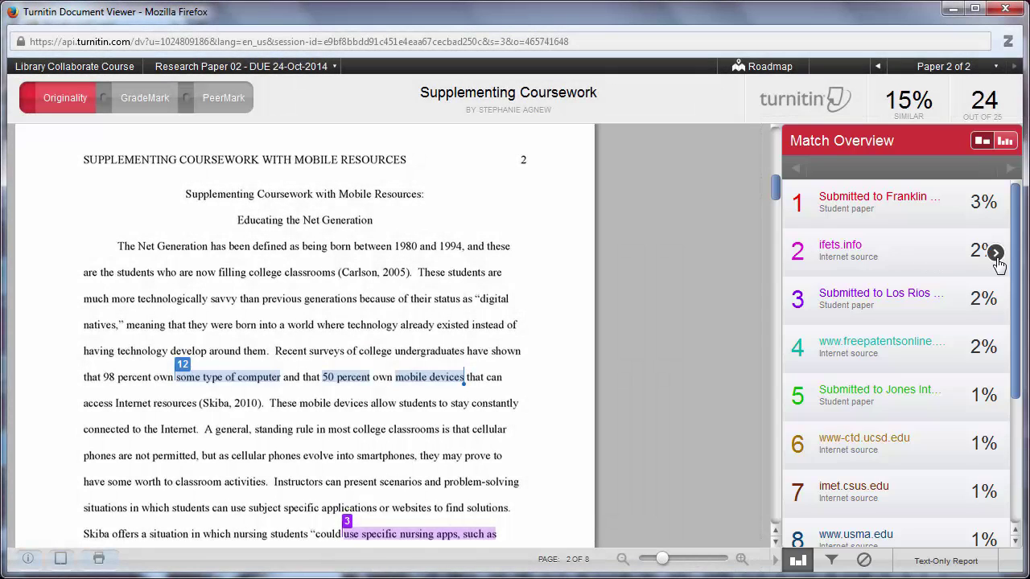
# After reviewing the ifets.info matches, exclude quotes, bibliography and matches under 5 words (15% to 1%).
pyautogui.click(996, 254)
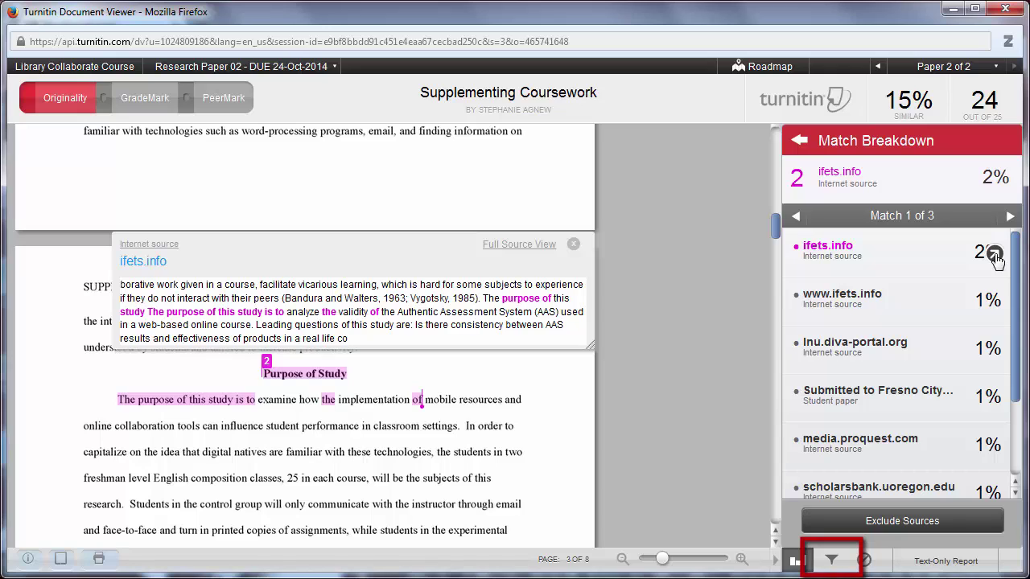
pyautogui.click(832, 563)
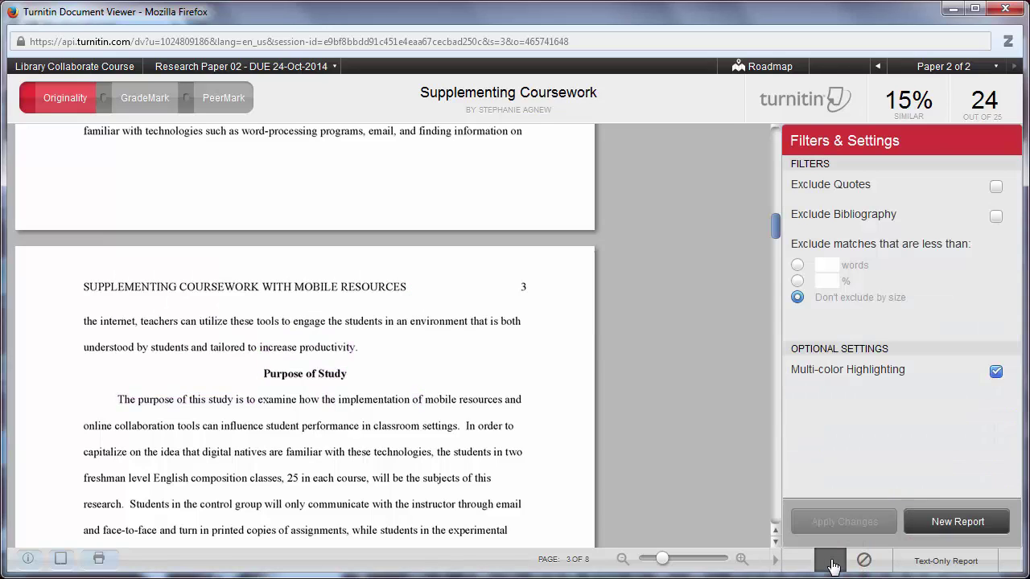
pyautogui.click(997, 188)
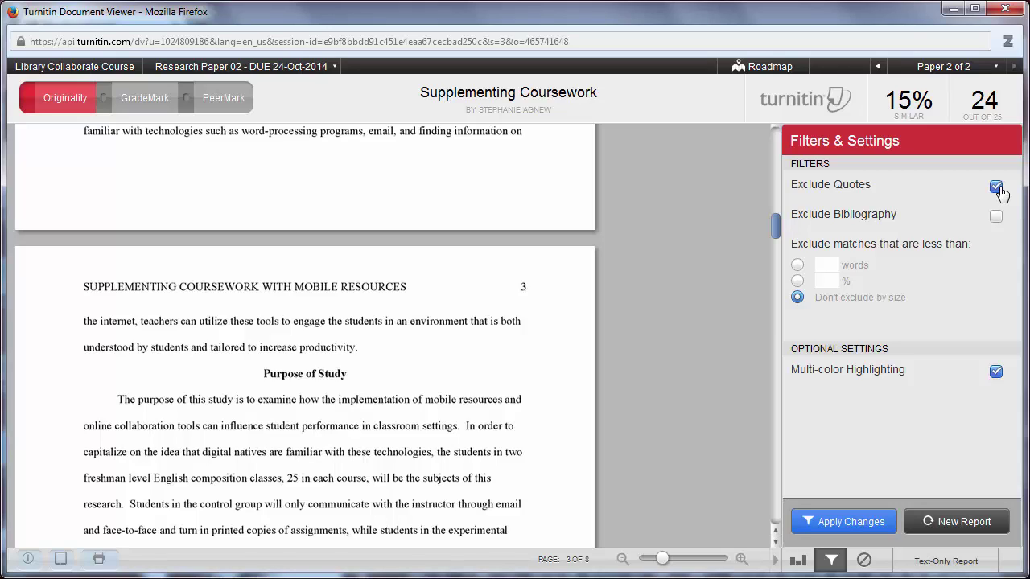
pyautogui.click(996, 217)
pyautogui.click(796, 266)
pyautogui.moveTo(832, 267); pyautogui.dragTo(816, 266)
pyautogui.write('5')
pyautogui.click(856, 524)
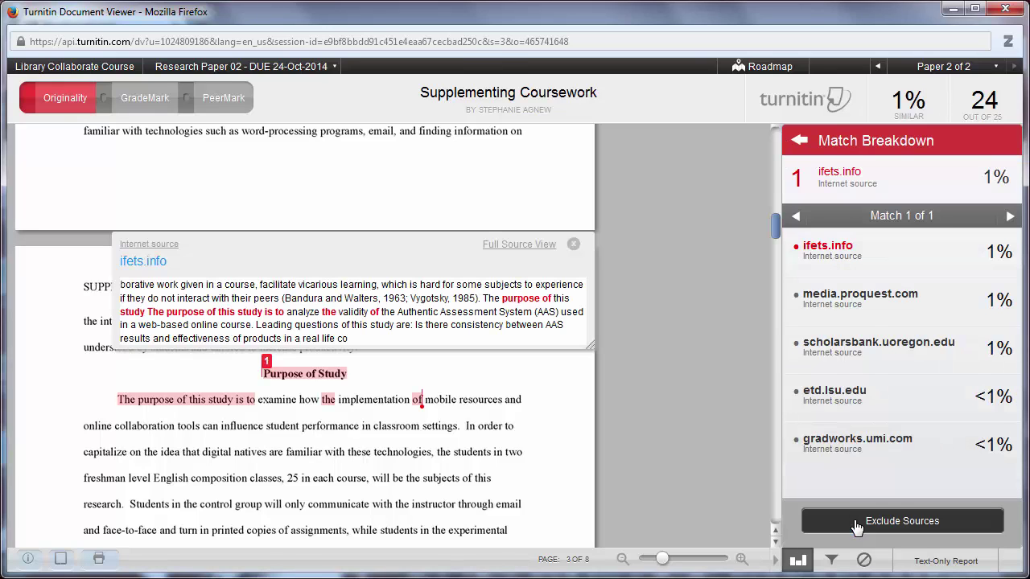